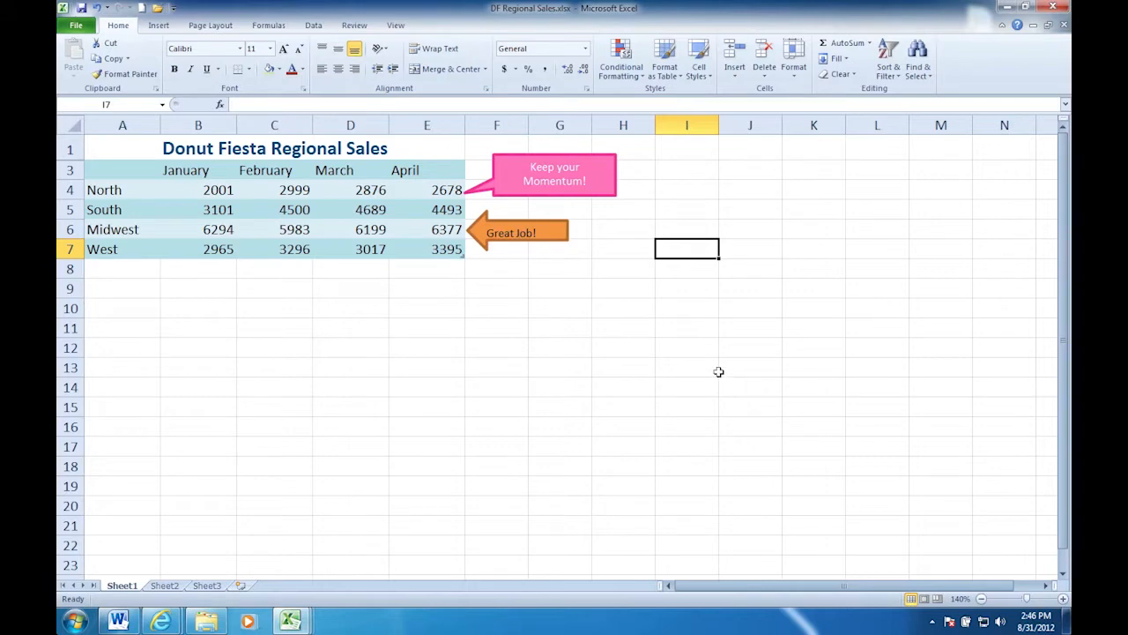
Draw a down block arrow about 1.15" high and 0.73" wide around columns C and D on Sheet2.
left_click(162, 585)
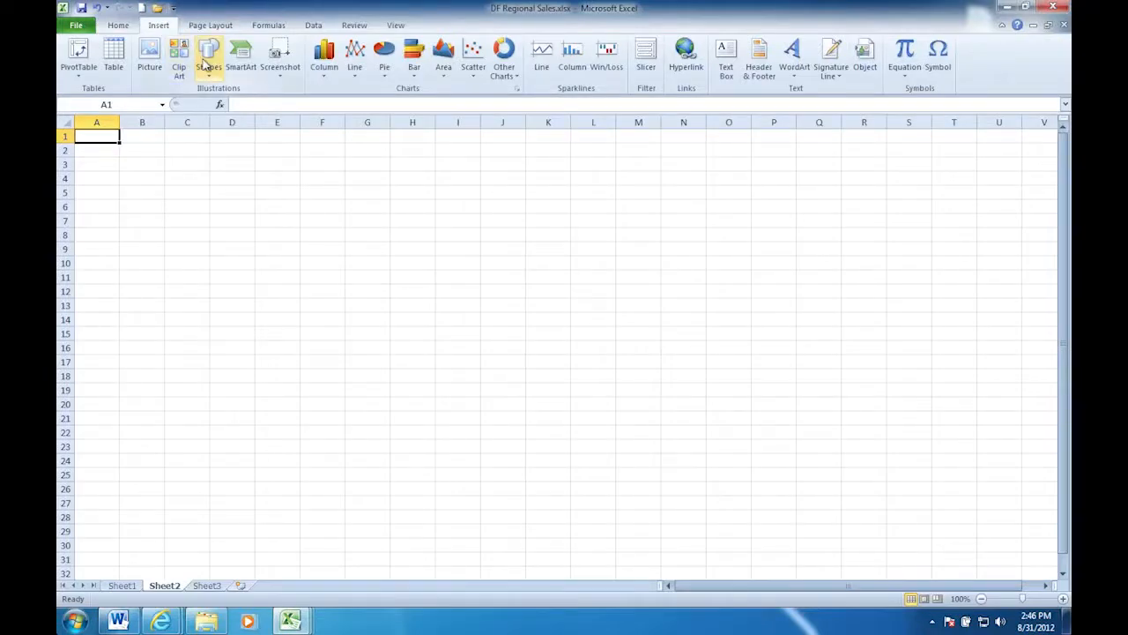
left_click(208, 59)
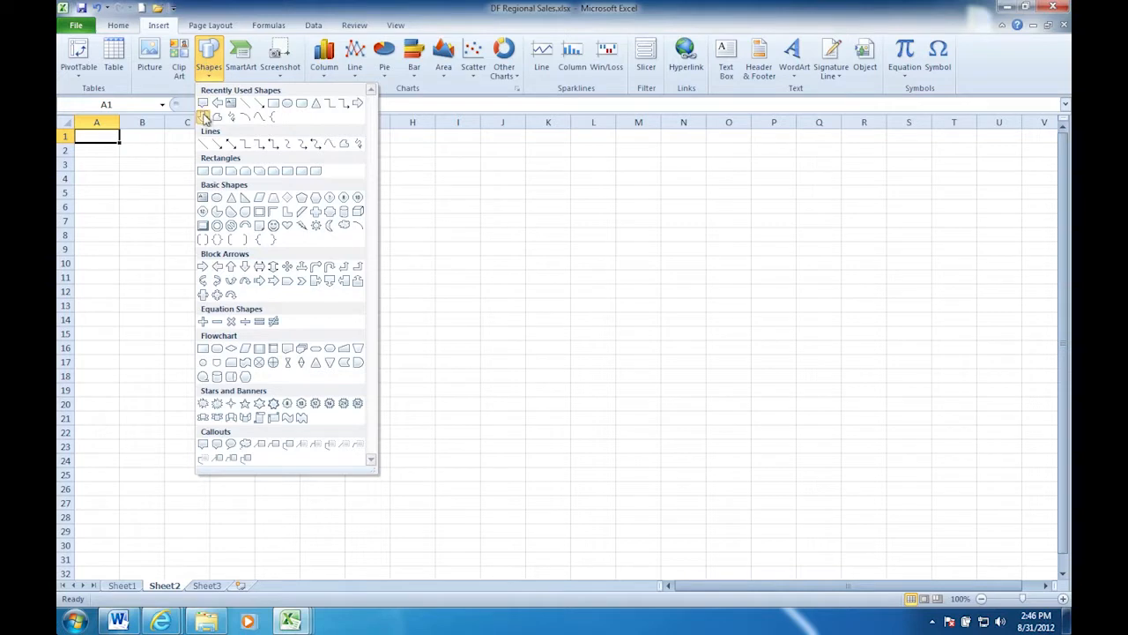
left_click(204, 117)
mouse_move(193, 202)
left_mouse_down()
mouse_move(202, 239)
mouse_move(244, 259)
left_mouse_up()
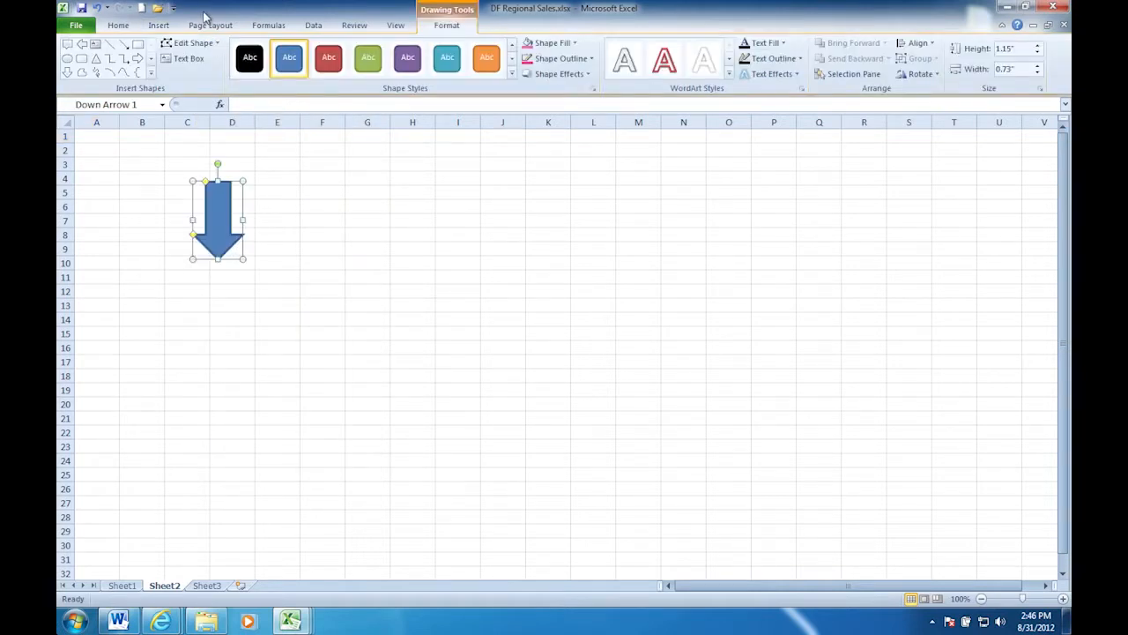
Draw a flowchart process rectangle about 1.04" by 2.04" below the down arrow, and a right block arrow above it in columns G to I.
left_click(159, 25)
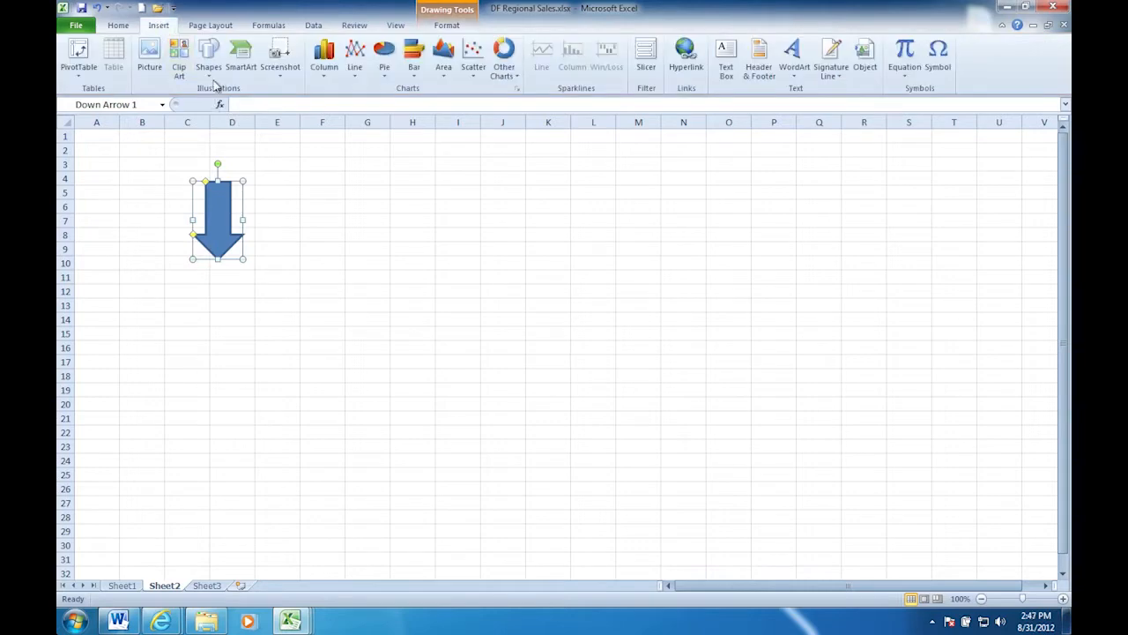
left_click(211, 75)
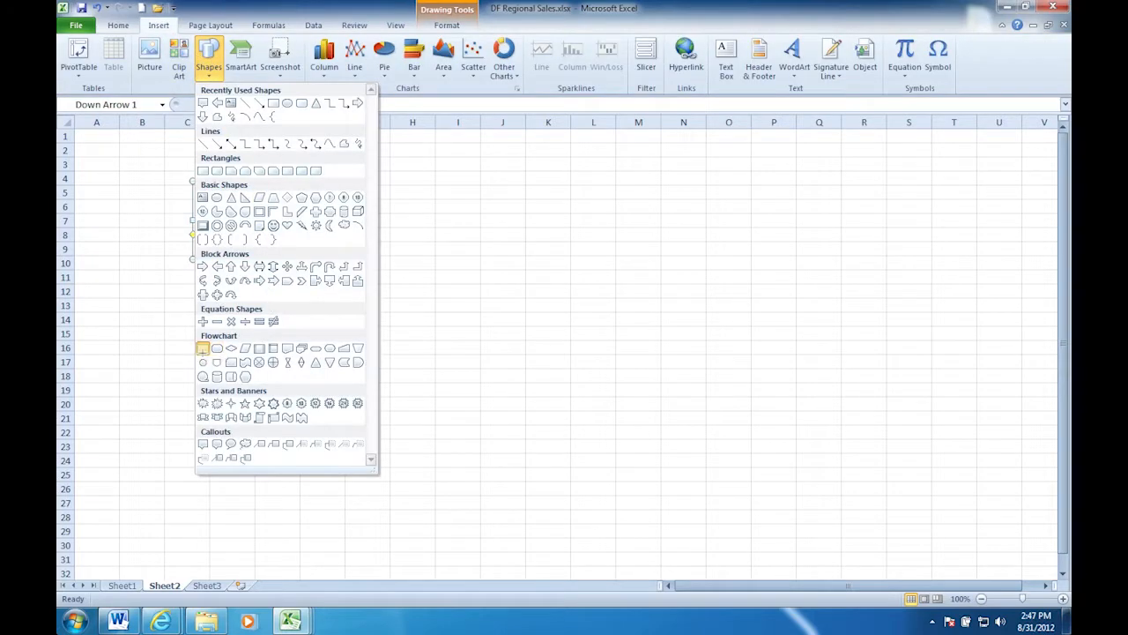
left_click(203, 348)
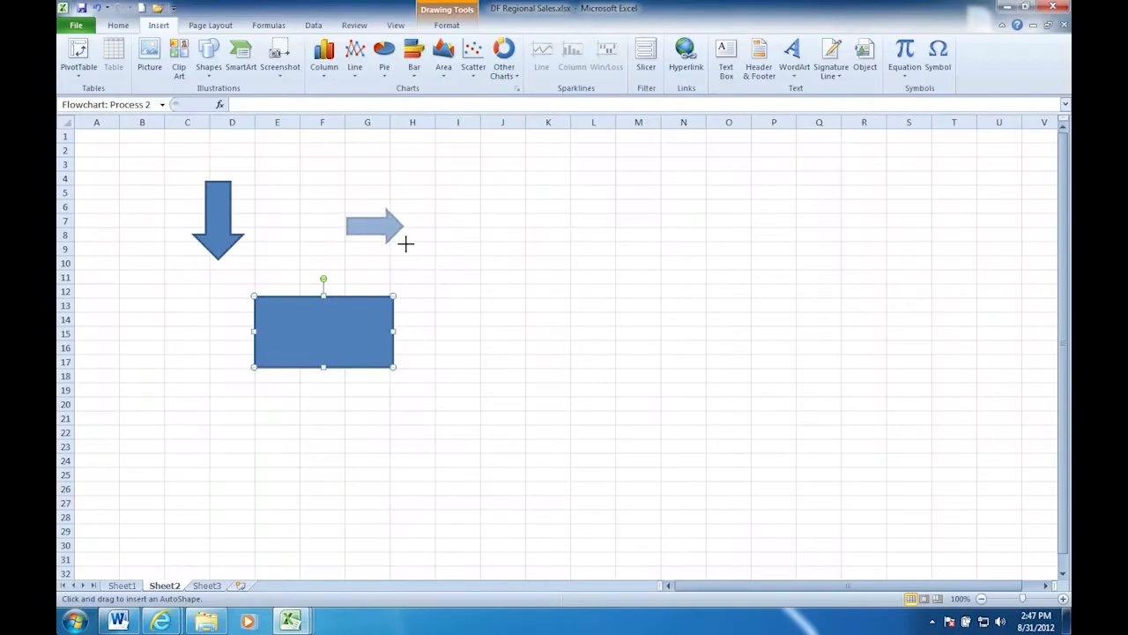
left_click_drag(403, 241, 452, 271)
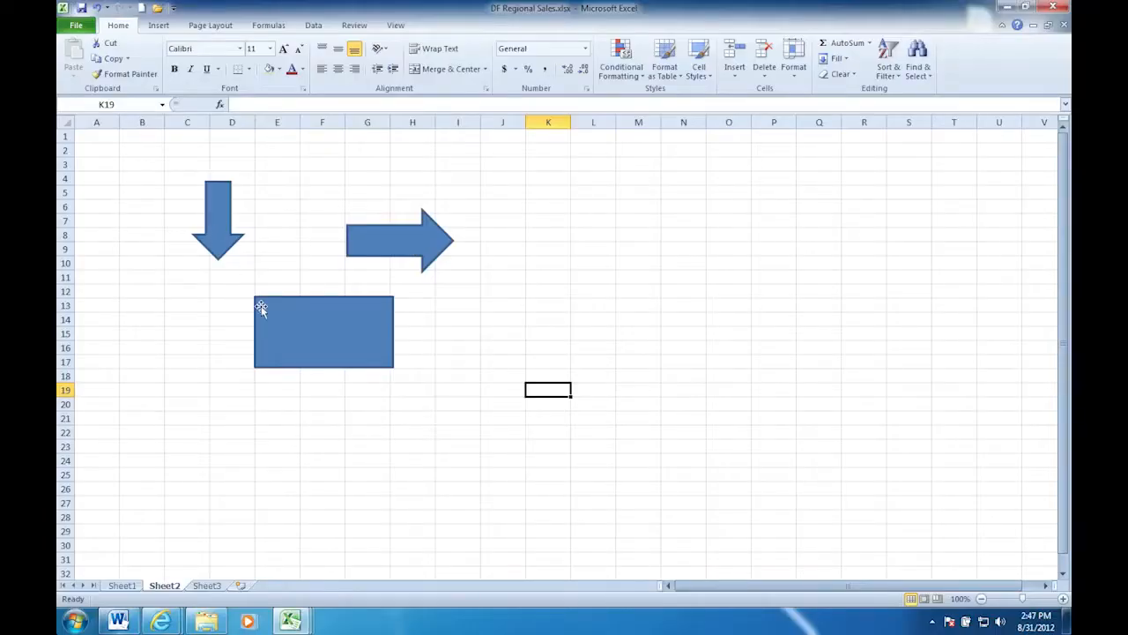
Move and enlarge the rectangle so it overlaps both arrows, and send it behind them.
mouse_move(261, 306)
left_mouse_down()
mouse_move(292, 327)
mouse_move(198, 233)
left_mouse_up()
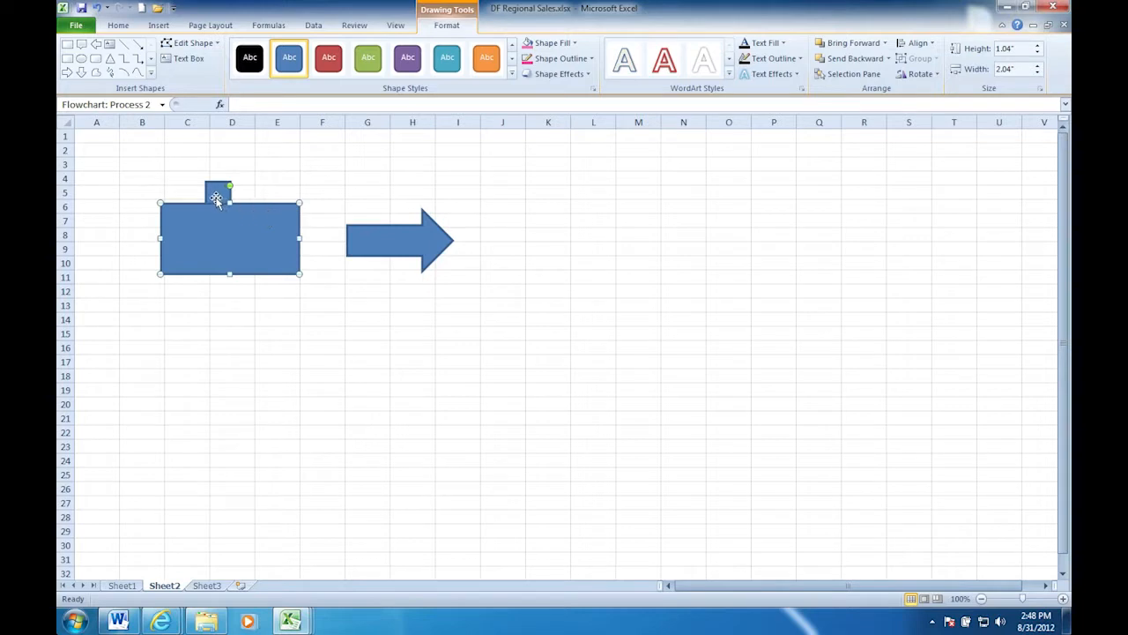
left_click_drag(300, 274, 373, 325)
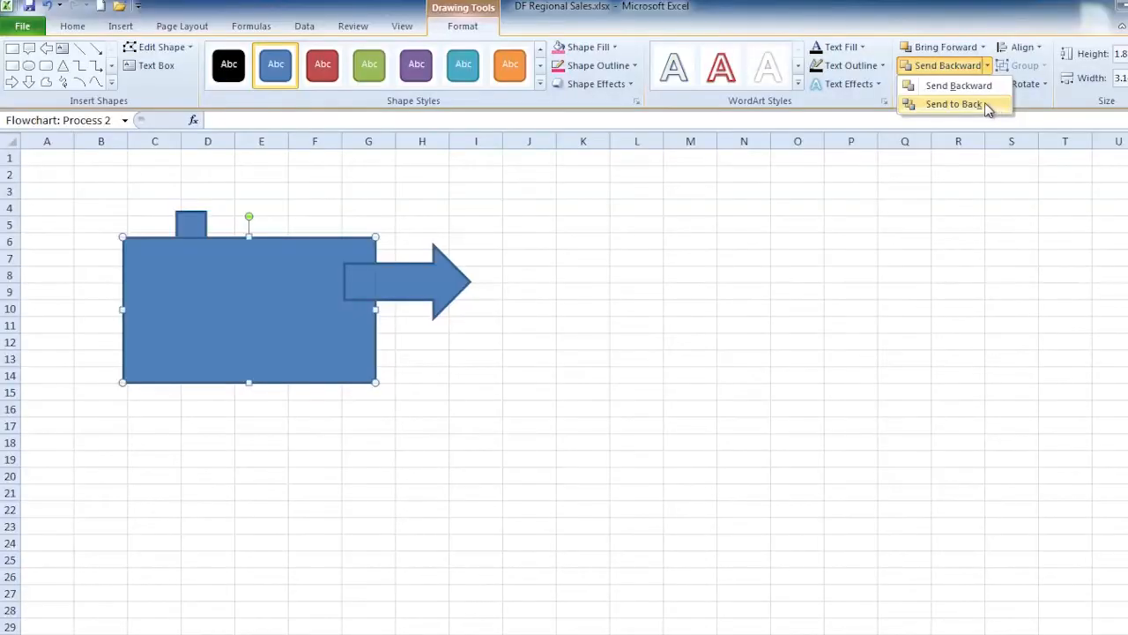
left_click(981, 88)
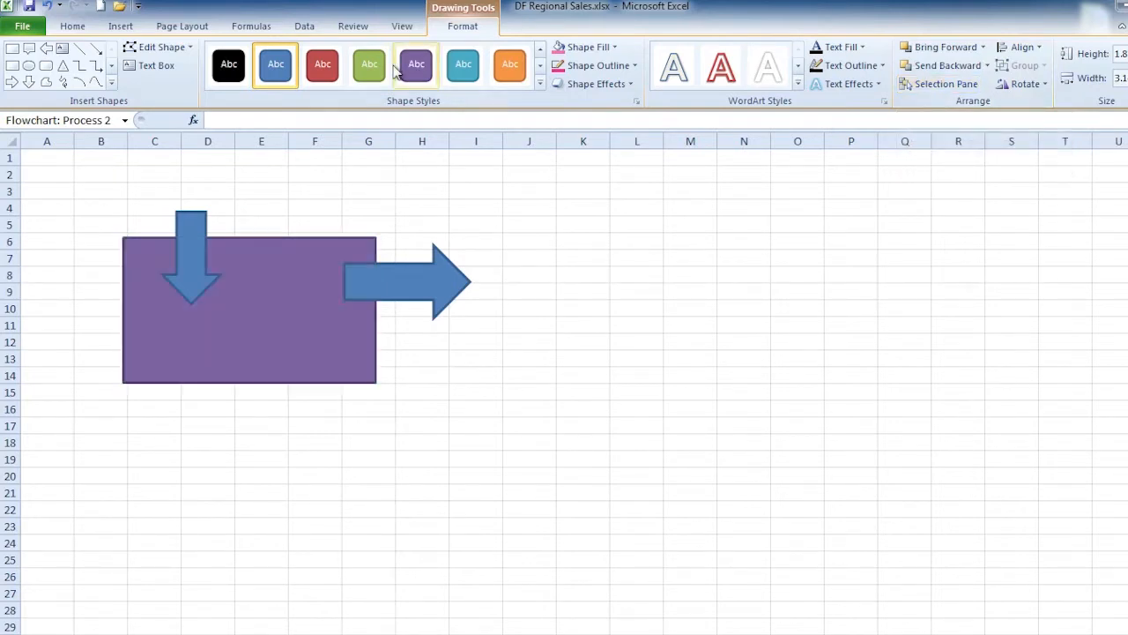
Move the down arrow to the middle of the rectangle and the right arrow clear of it, into columns J to L.
left_click_drag(192, 225, 253, 274)
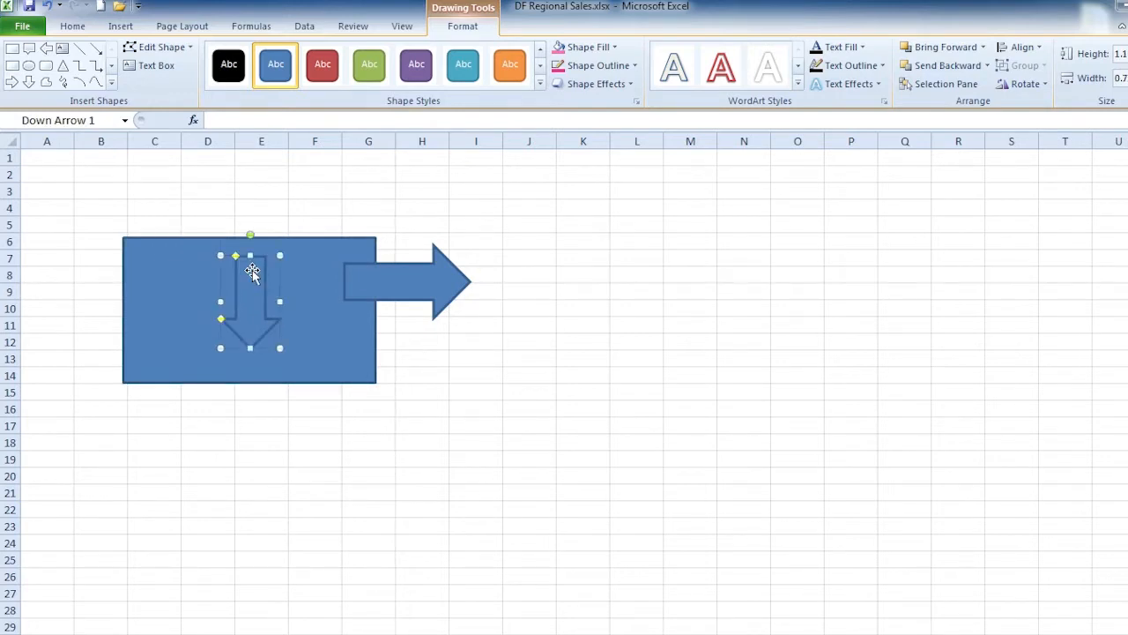
left_click_drag(355, 290, 538, 287)
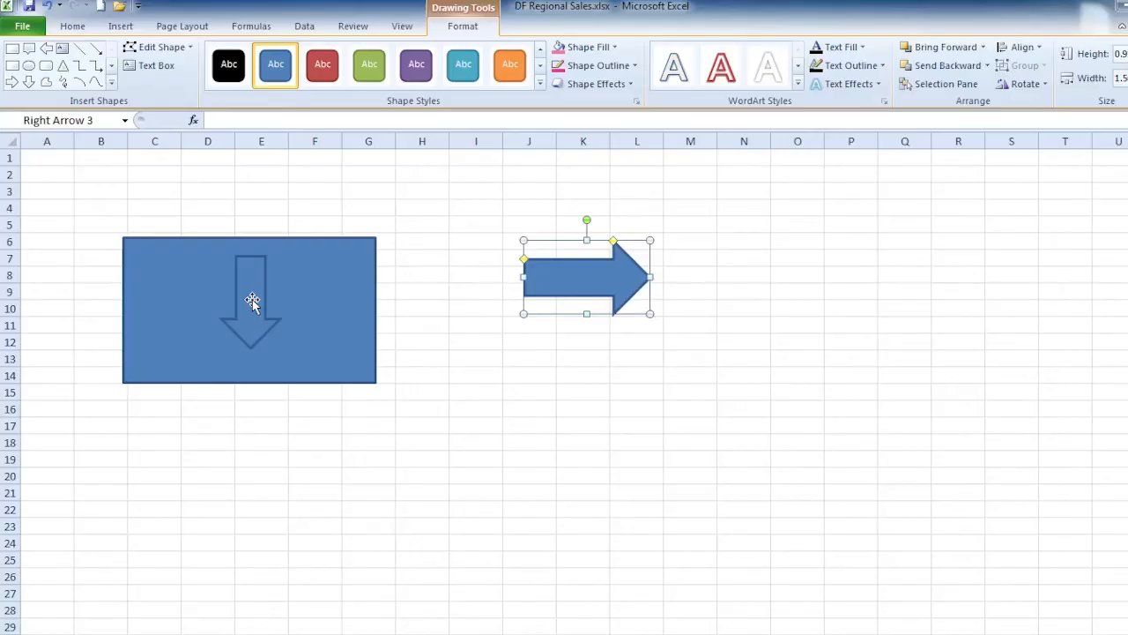
Apply the solid orange shape style to the down arrow and slightly adjust the length of its arrowhead.
left_click(252, 300)
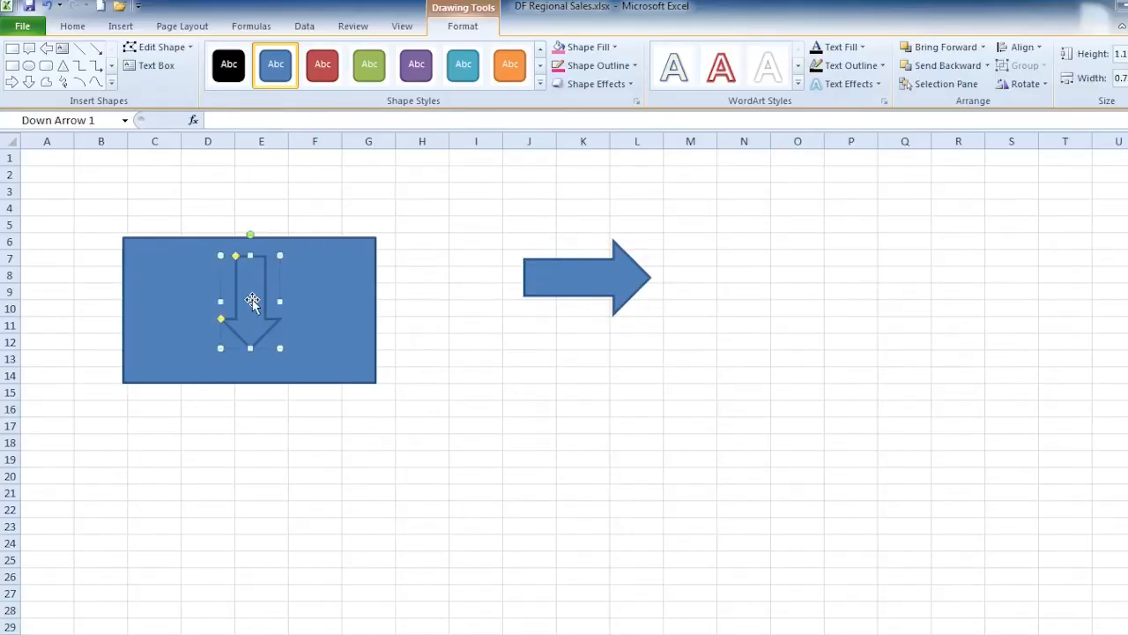
left_click(510, 76)
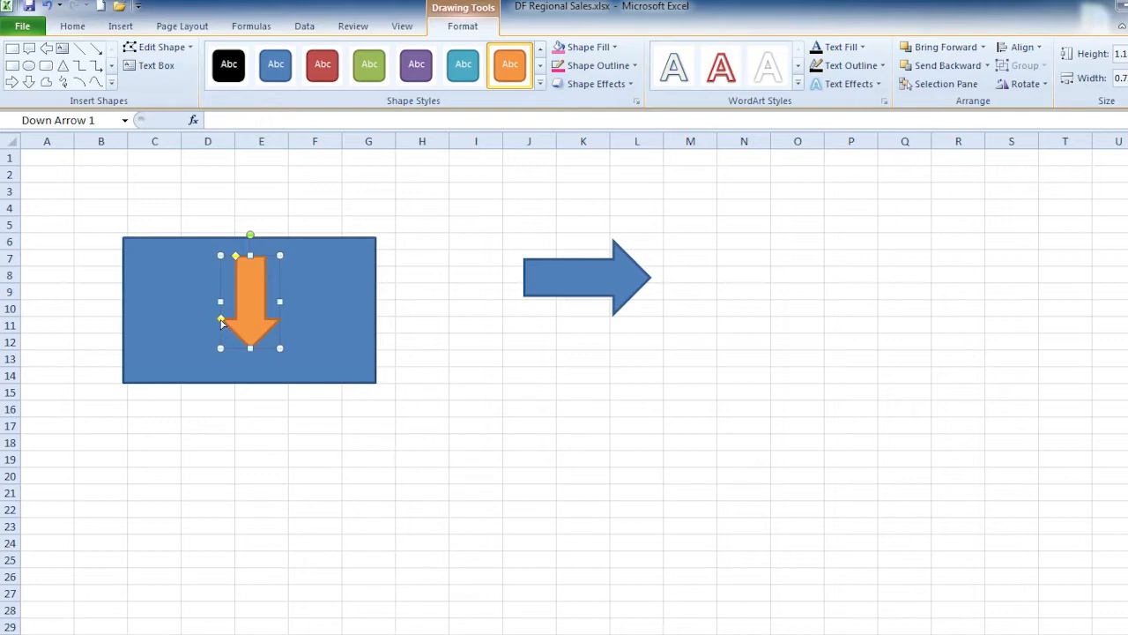
left_click_drag(221, 322, 224, 321)
Rotate the orange arrow 90° to the left so that it points right.
left_click_drag(251, 235, 192, 278)
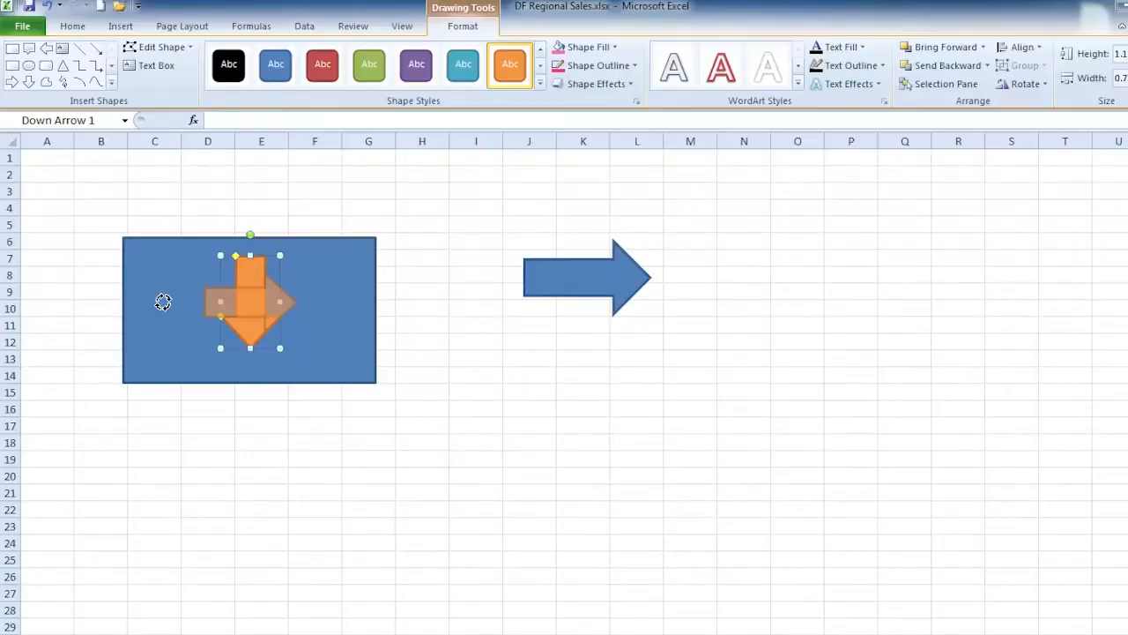
left_click_drag(158, 297, 163, 304)
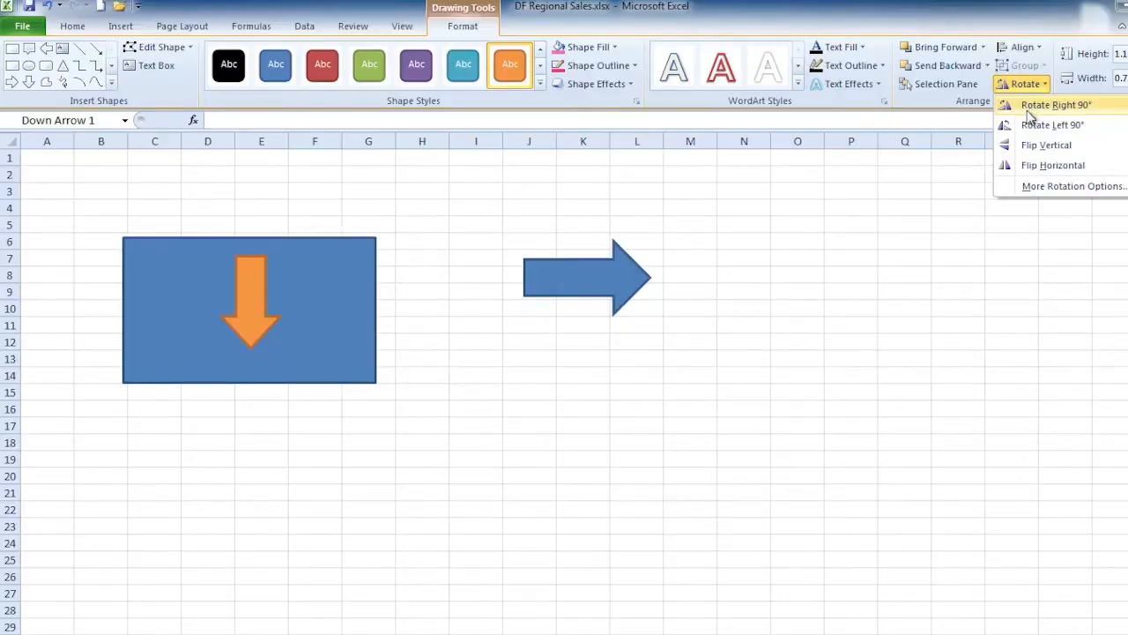
left_click(1041, 125)
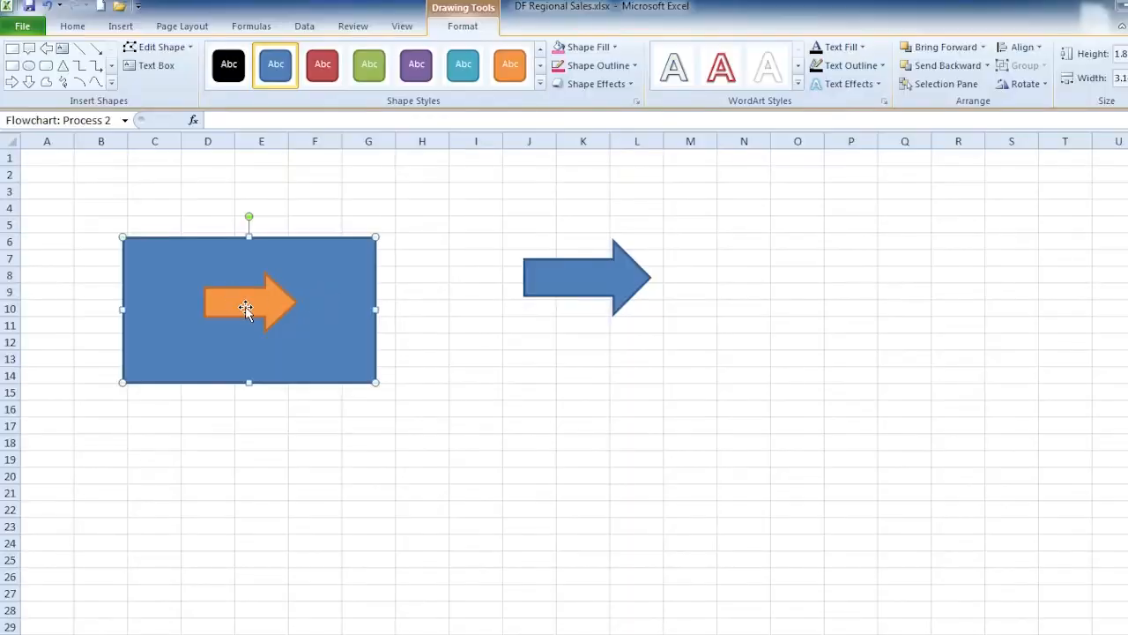
Align the centers and middles of the rectangle and the orange arrow, and deselect both shapes.
left_click(250, 303, "shift")
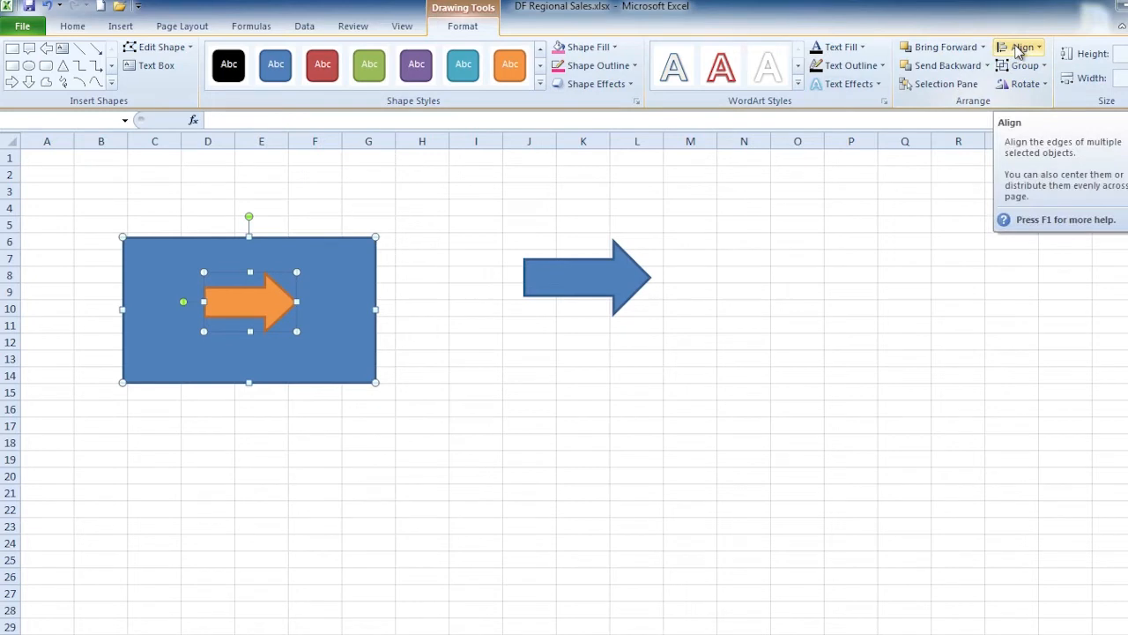
left_click(1040, 49)
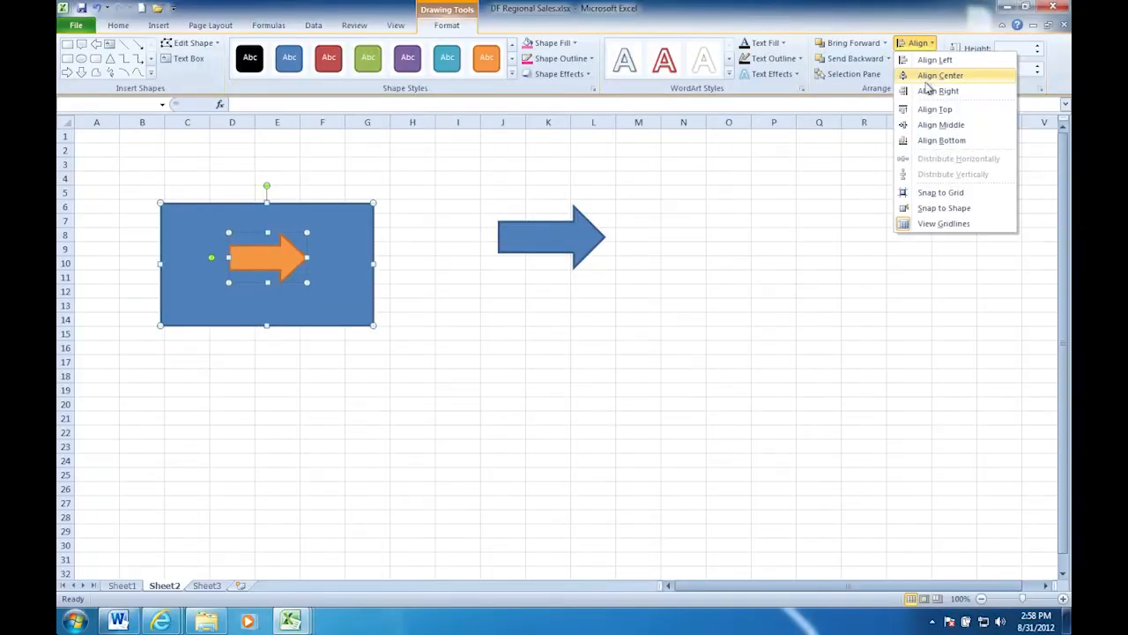
left_click(925, 78)
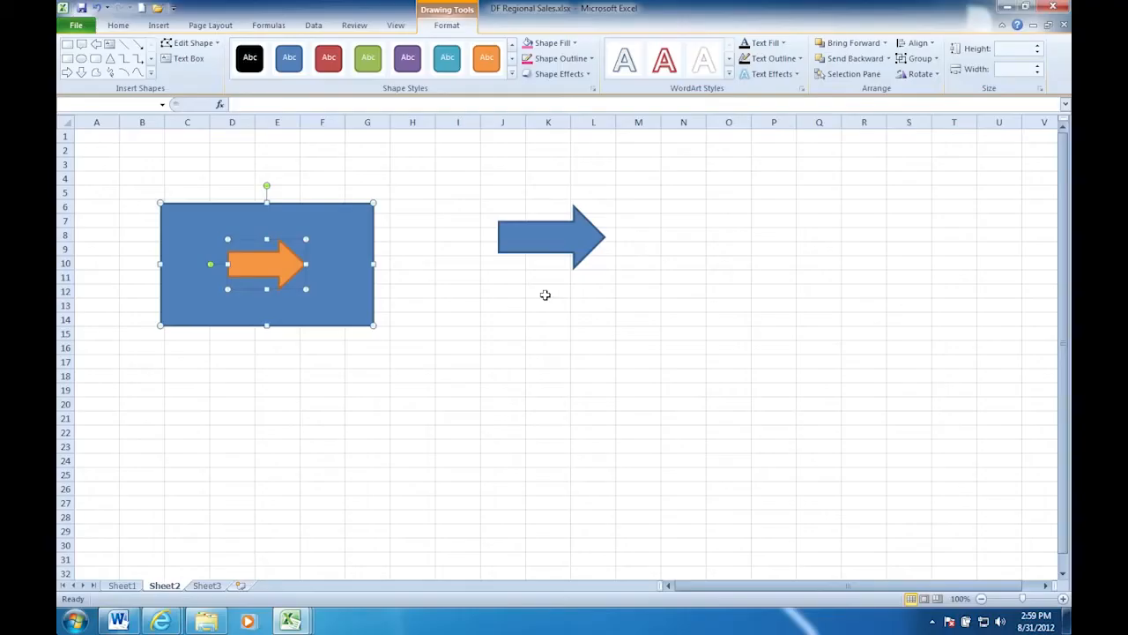
left_click(539, 295)
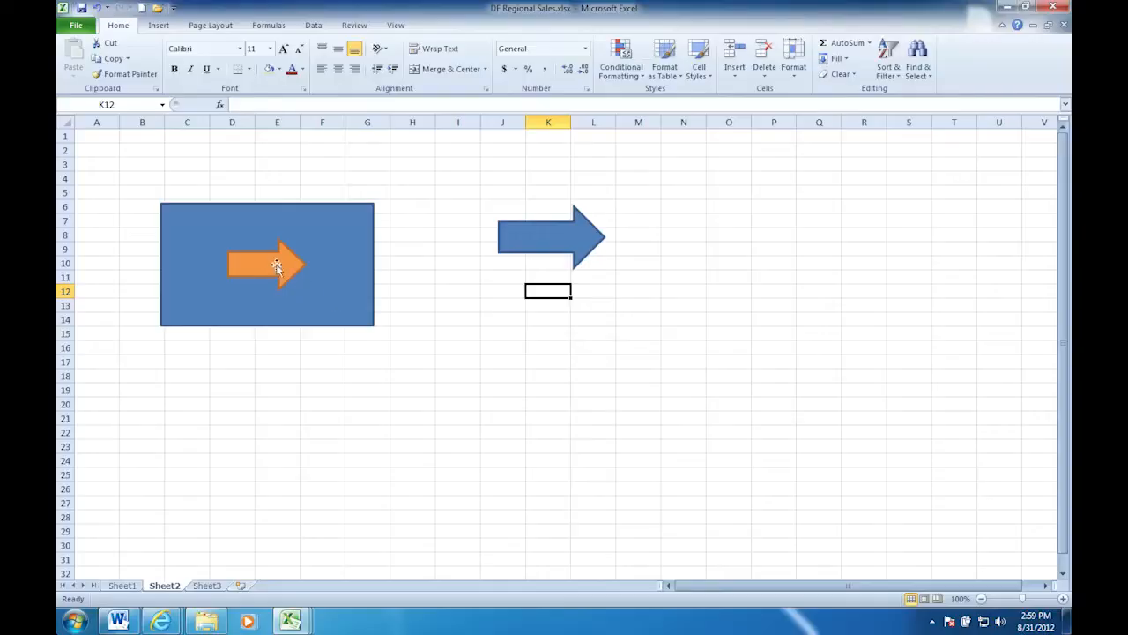
Group the orange arrow with the blue rectangle behind it and deselect the group.
double_click(270, 262)
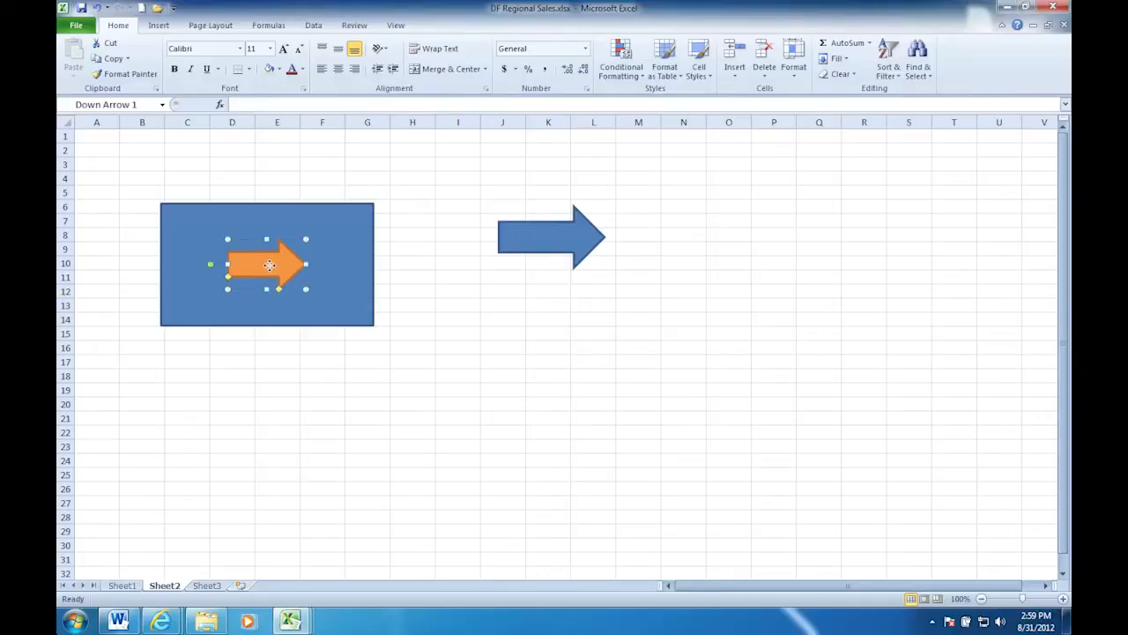
left_click(252, 214, "shift")
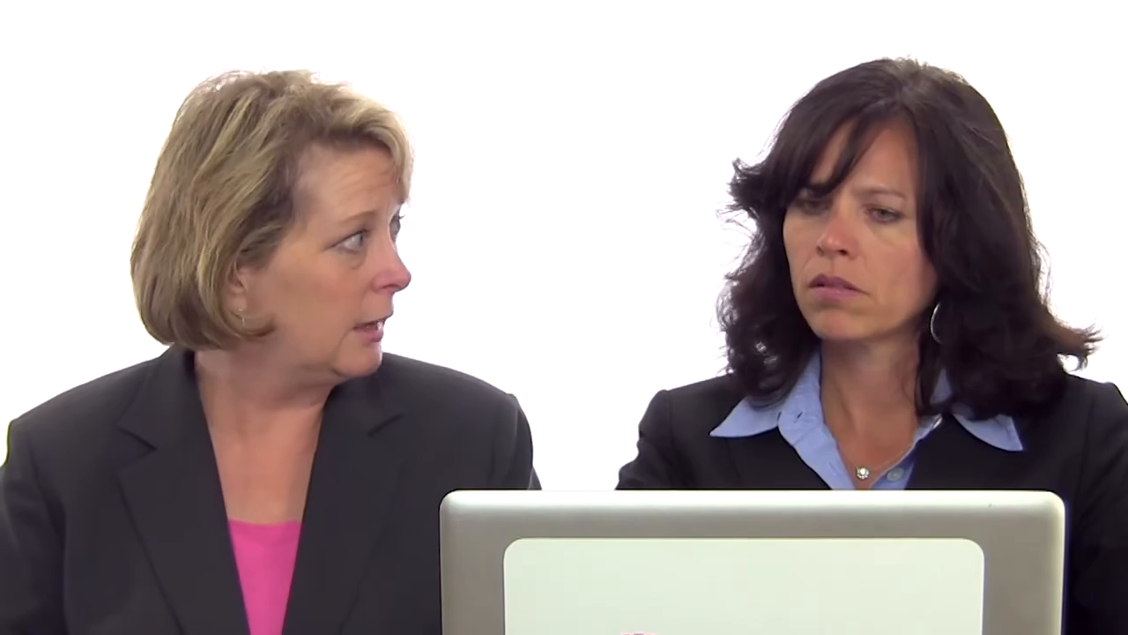
left_click(920, 59)
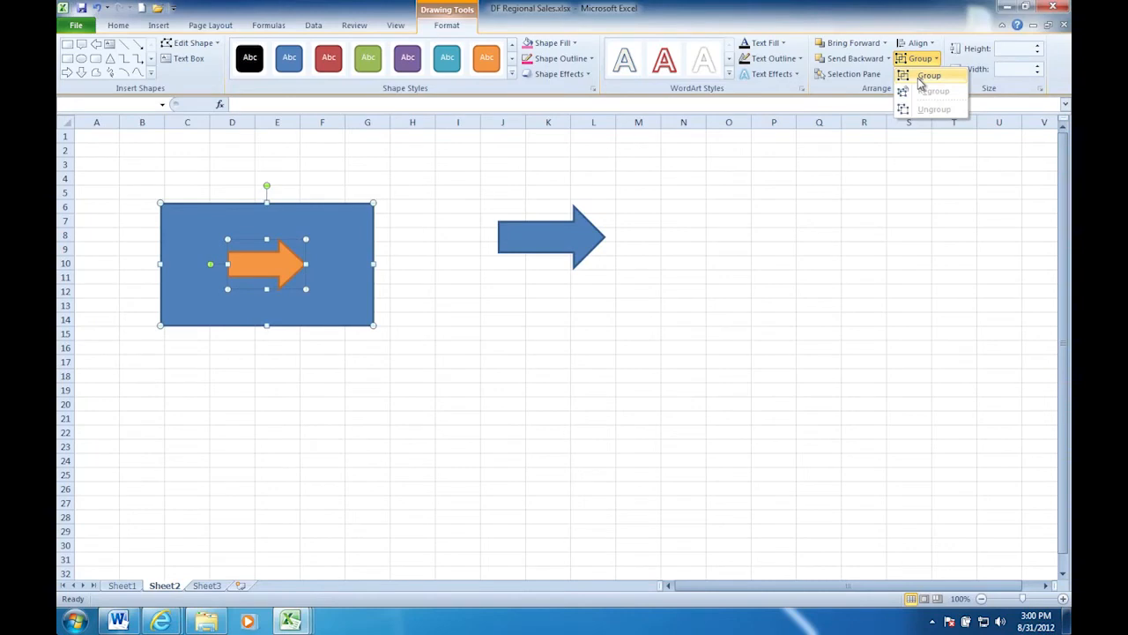
left_click(922, 78)
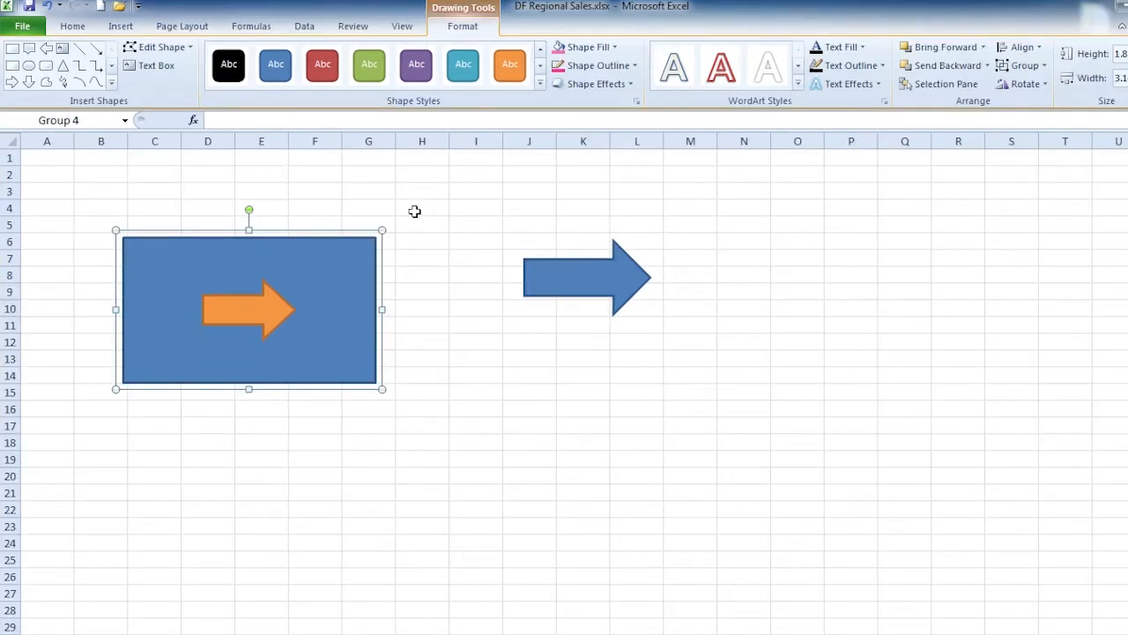
left_click(561, 525)
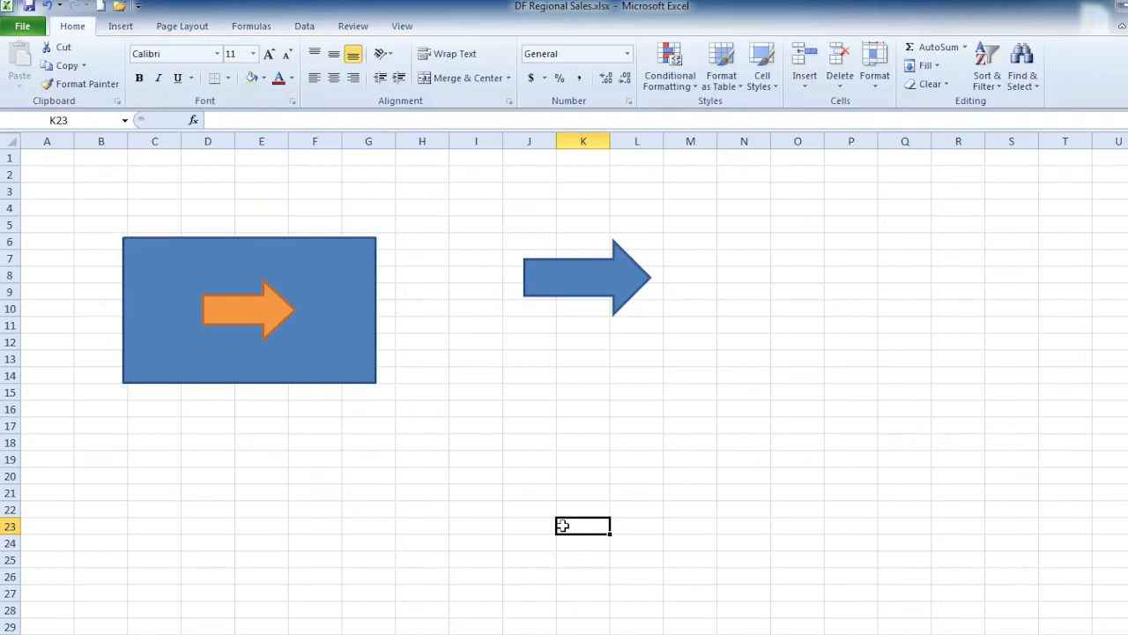
Move the grouped rectangle and arrow slightly right and down, and open the grouping options for it.
left_click(323, 352)
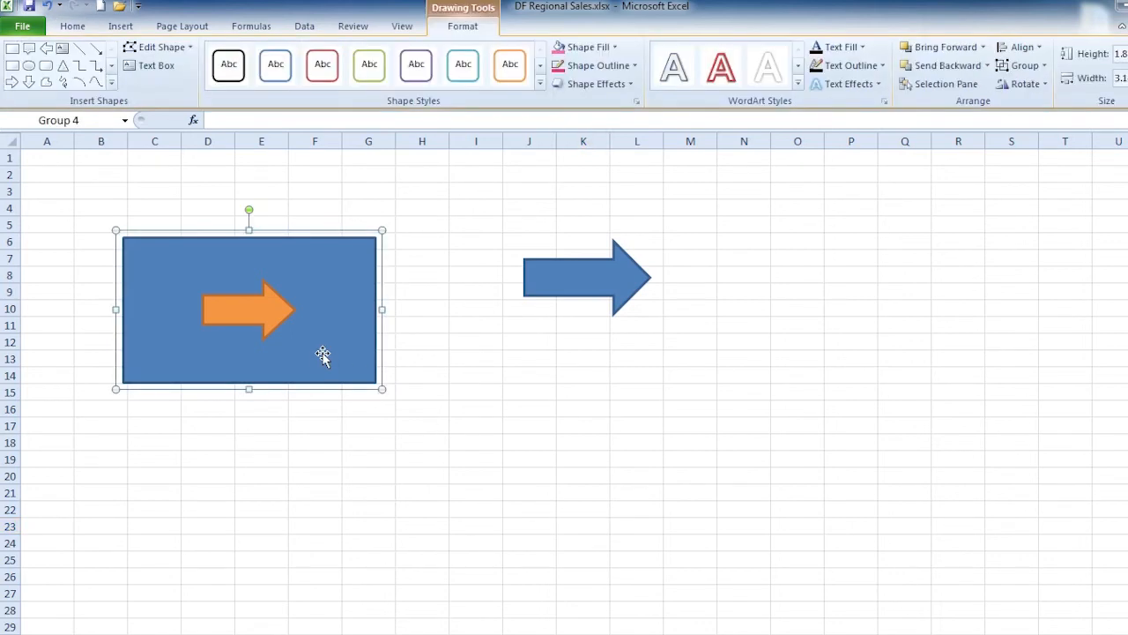
left_click_drag(322, 353, 345, 358)
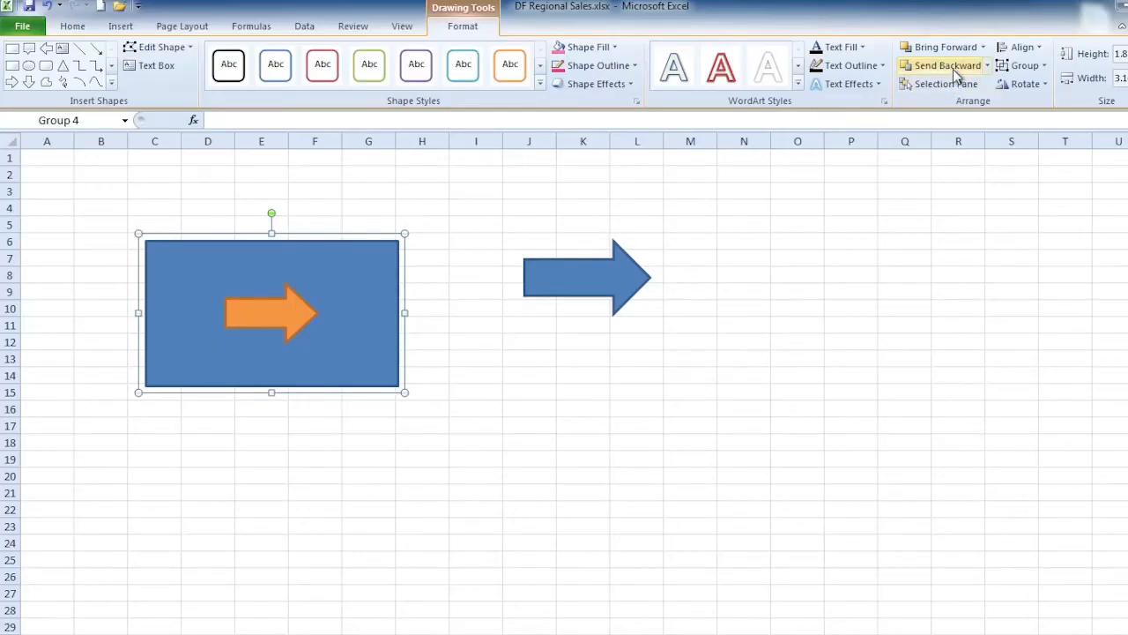
left_click(1014, 69)
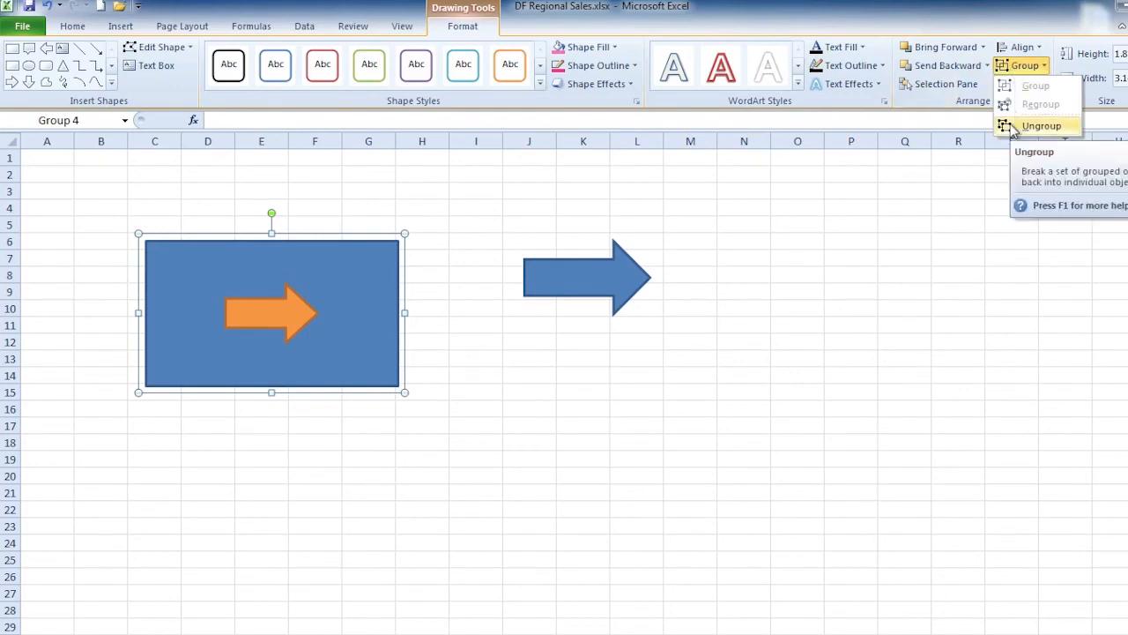